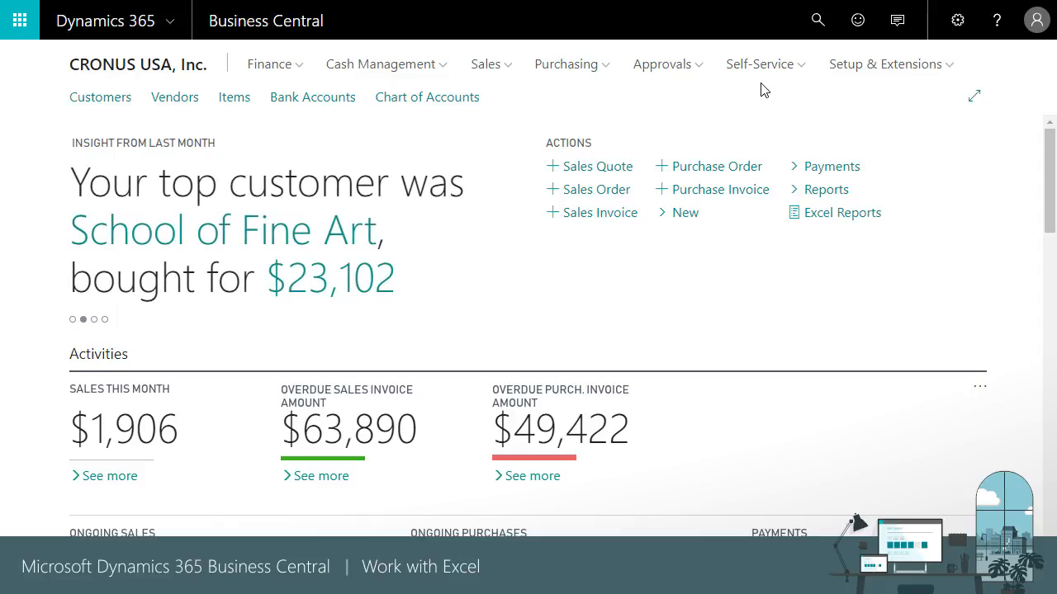
Step: Find and open the Customer Ledger Entries page, and load the list into Excel with editing enabled
left_click(815, 25)
type("C")
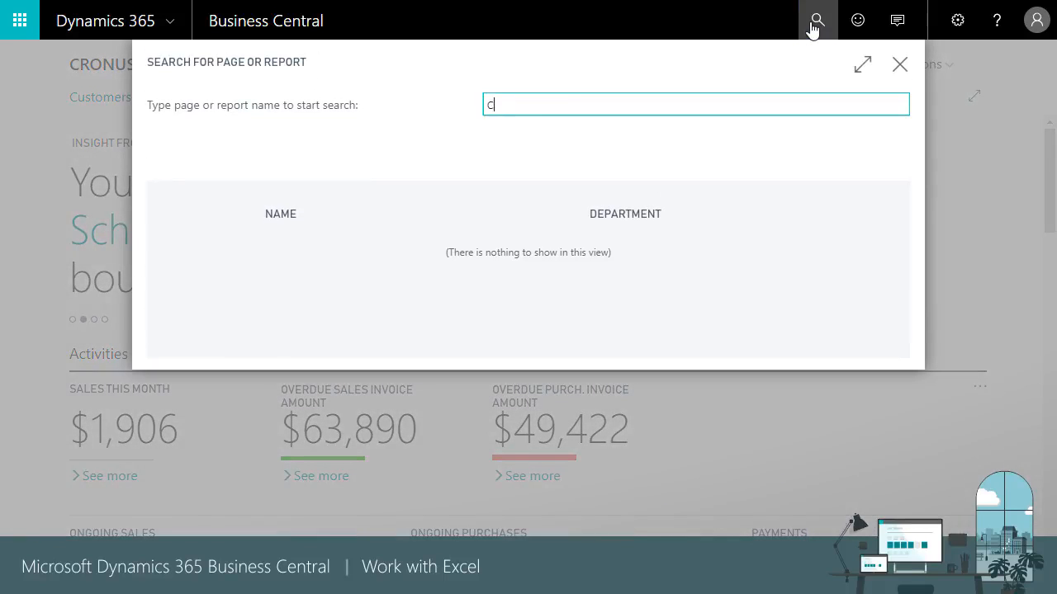
type("USTOMER LEDGER ENTRIES")
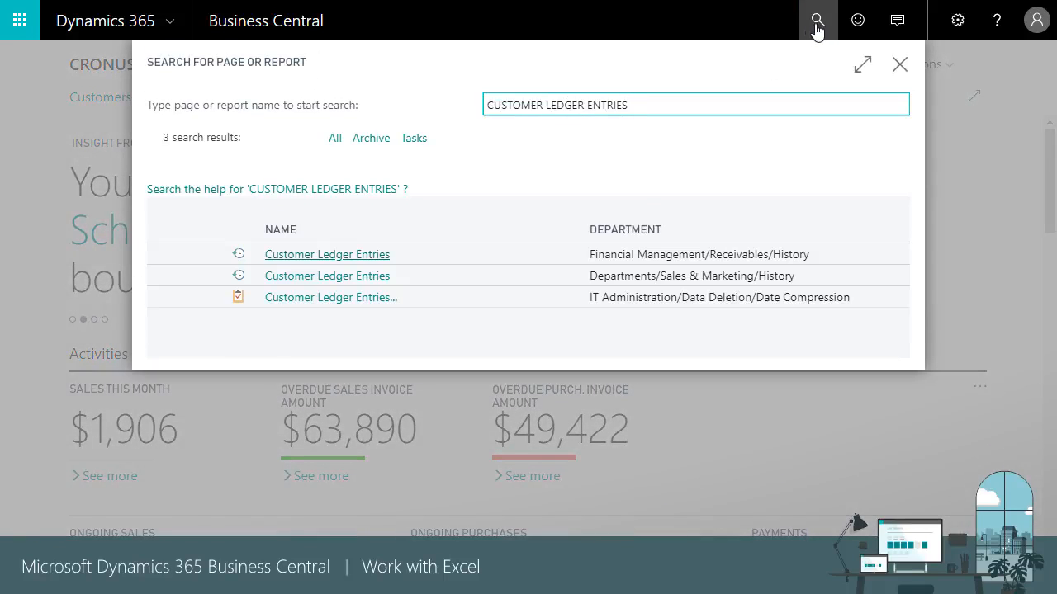
left_click(331, 256)
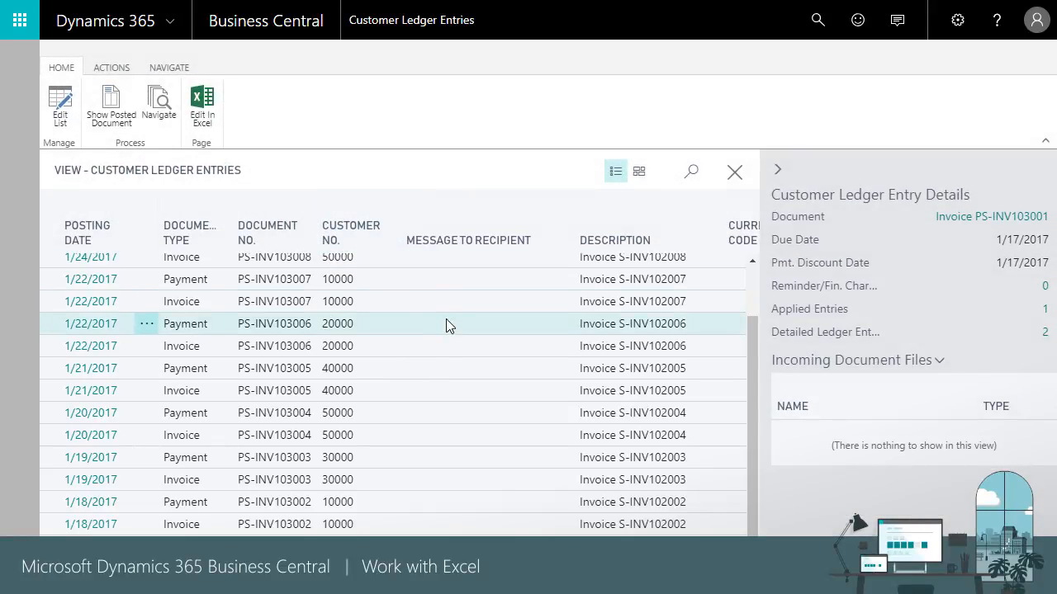
left_click(197, 110)
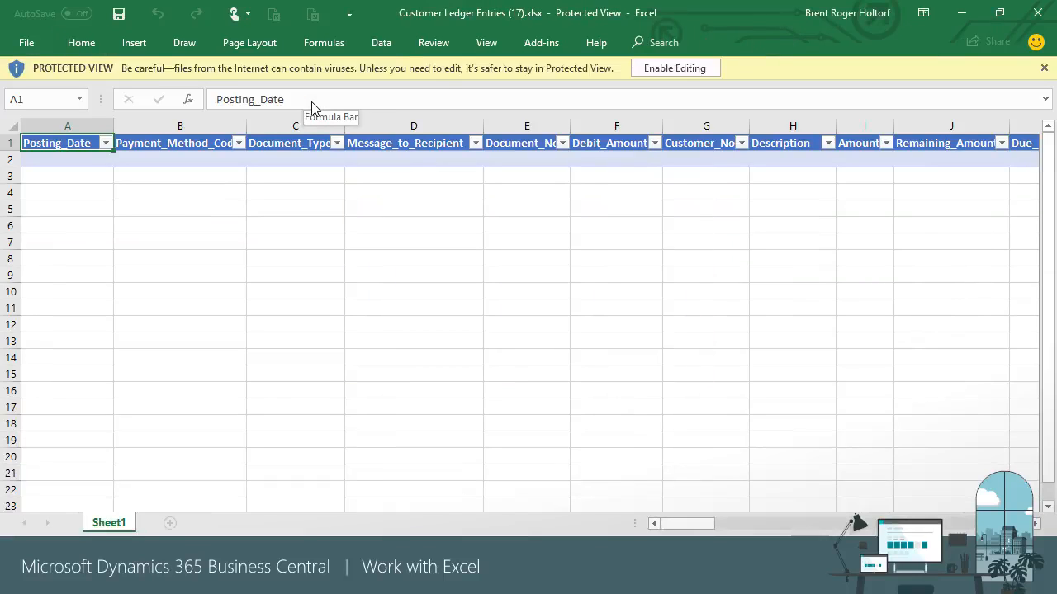
left_click(684, 68)
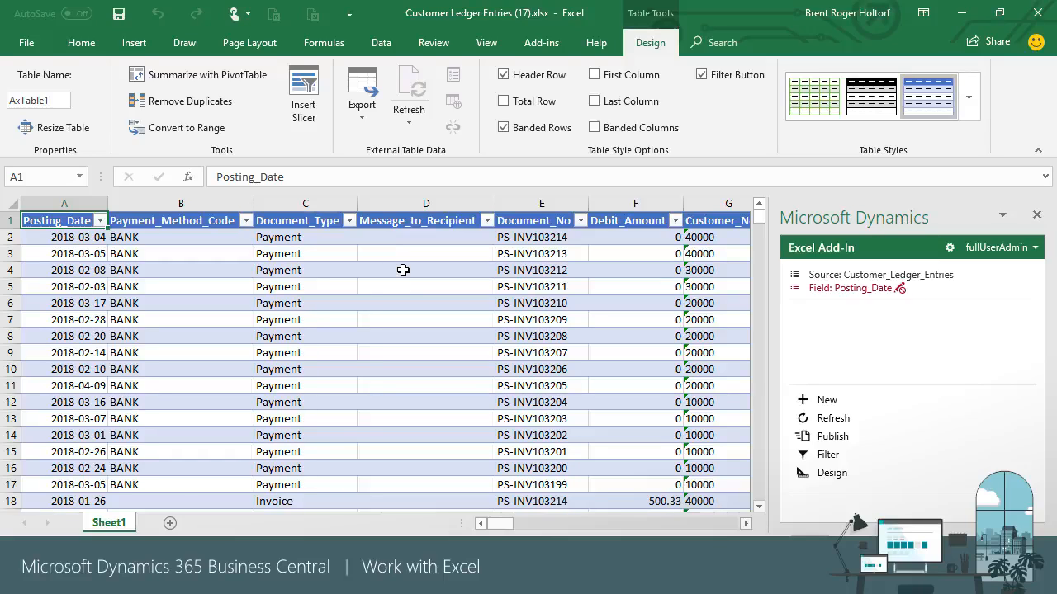
Step: Insert a PivotTable from the ledger entries table on a new worksheet, with Posting_Date as the row field
left_click(134, 42)
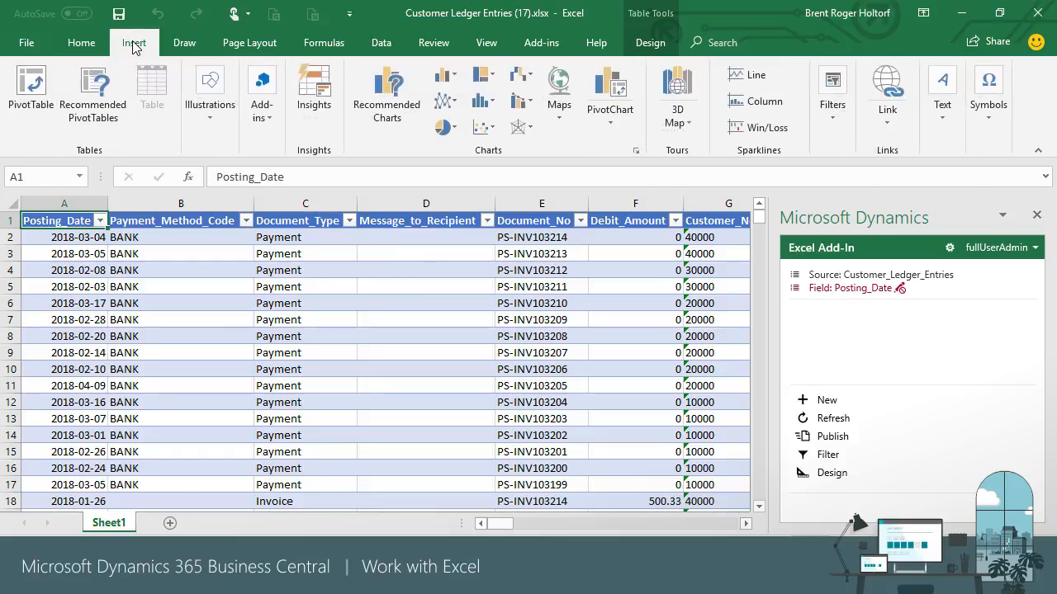
left_click(29, 87)
left_click(848, 533)
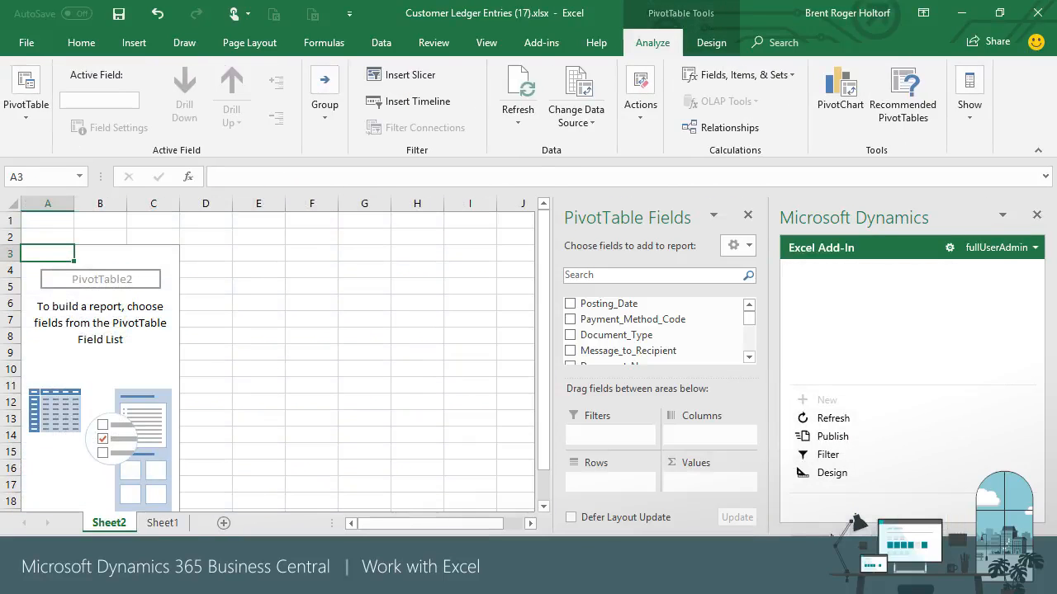
left_click_drag(612, 304, 702, 364)
Step: Add the Customer_No field as the PivotTable's column field
left_click_drag(749, 330, 749, 308)
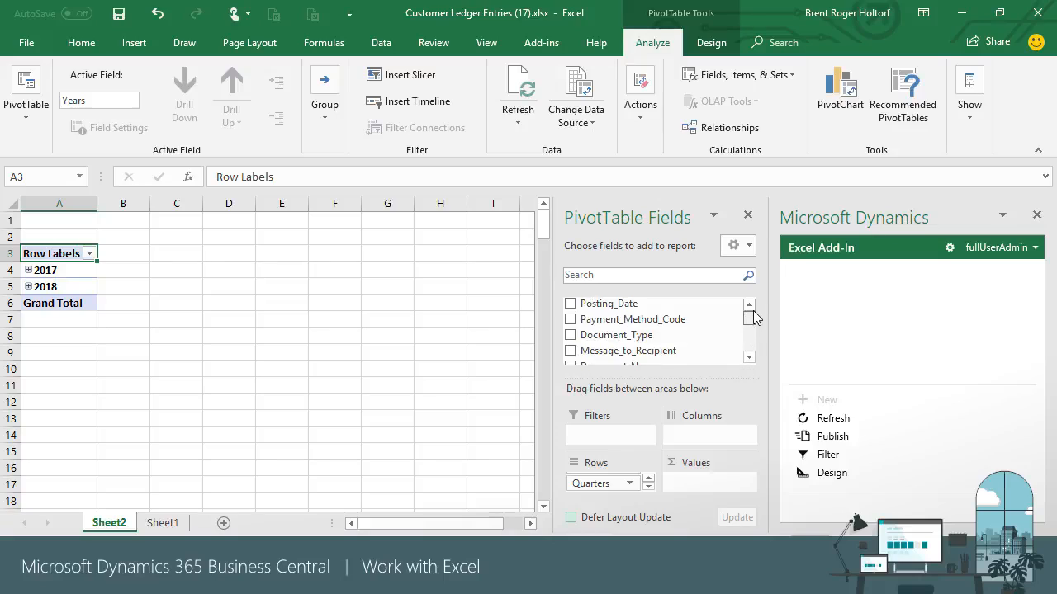
left_click(750, 357)
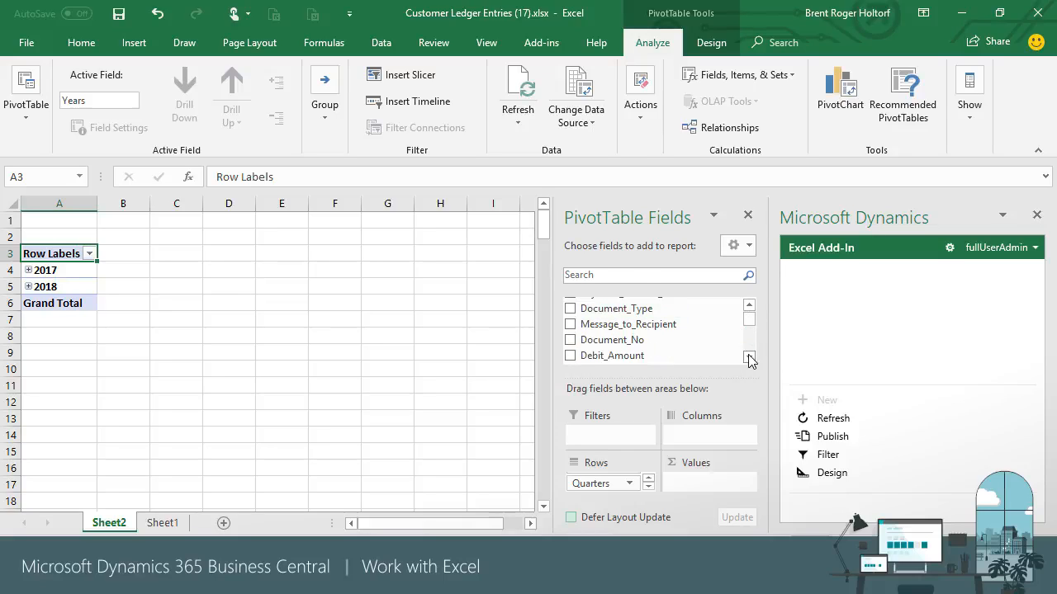
left_click(749, 357)
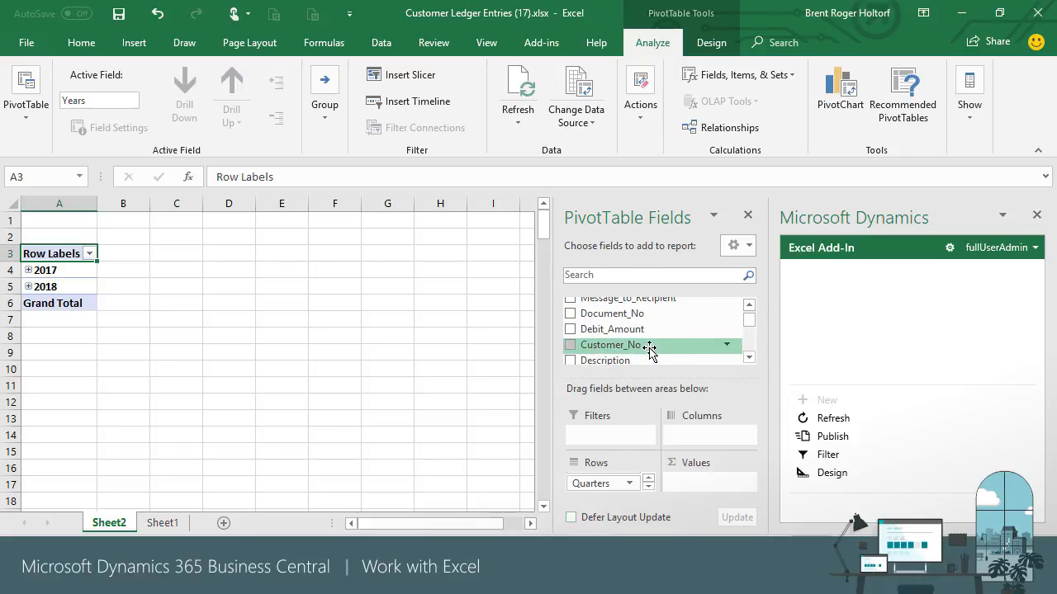
left_click_drag(696, 346, 694, 436)
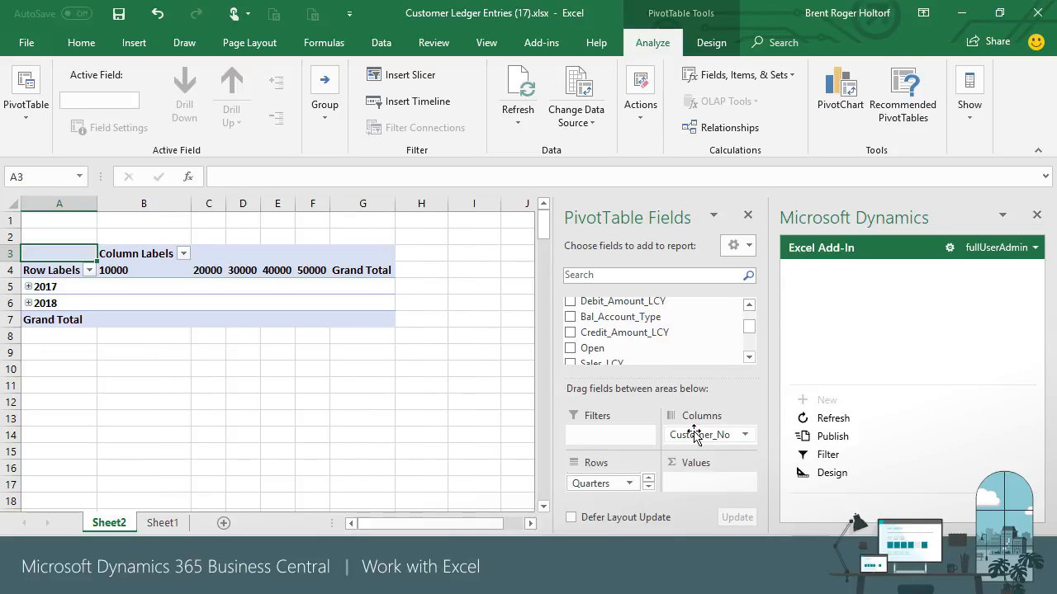
Step: Add the Amount field to the PivotTable's values as a sum
left_click(749, 358)
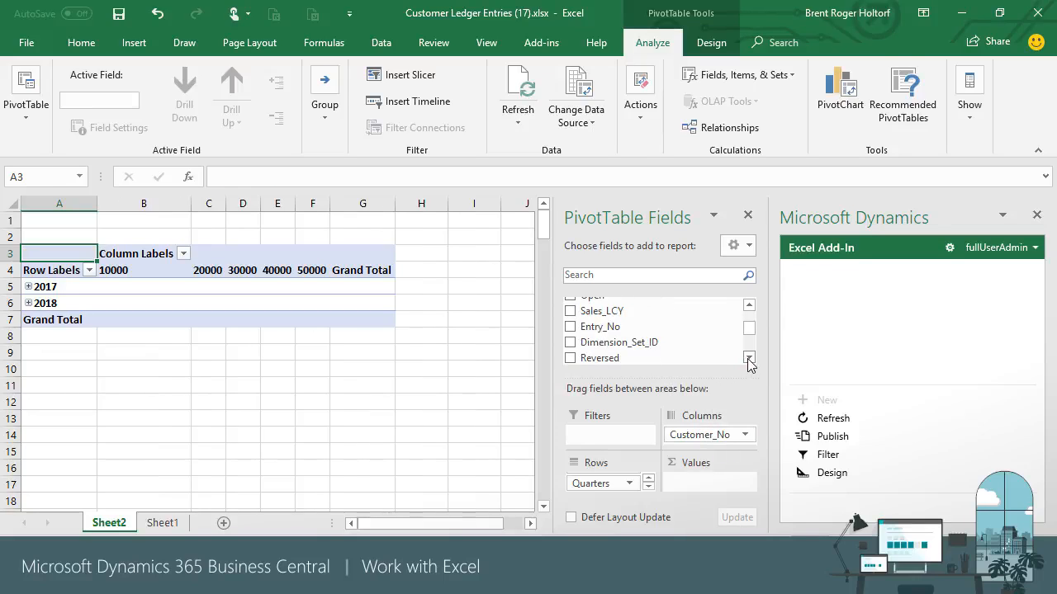
left_click(749, 307)
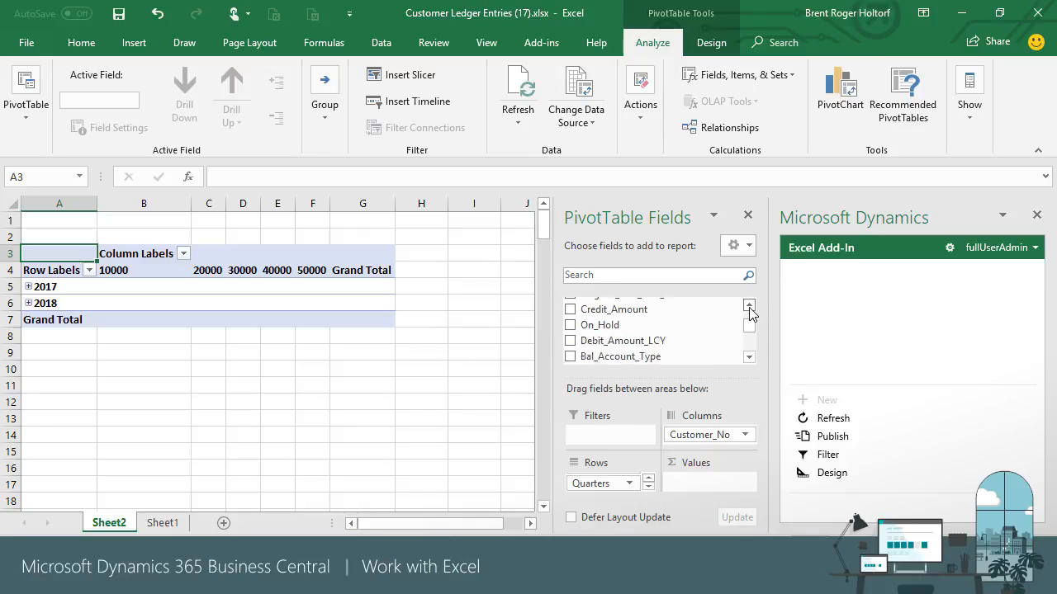
left_click(750, 307)
left_click_drag(611, 322, 700, 483)
Step: Add Document_Type as the PivotTable's report filter and set it to Invoice
left_click(749, 358)
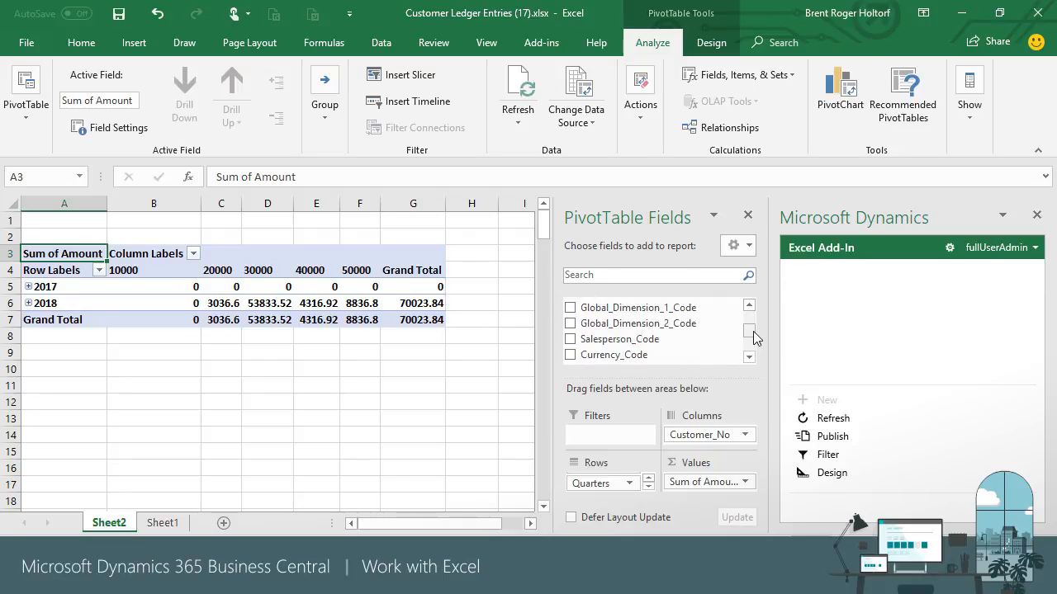
left_click_drag(752, 332, 752, 313)
left_click_drag(618, 336, 609, 435)
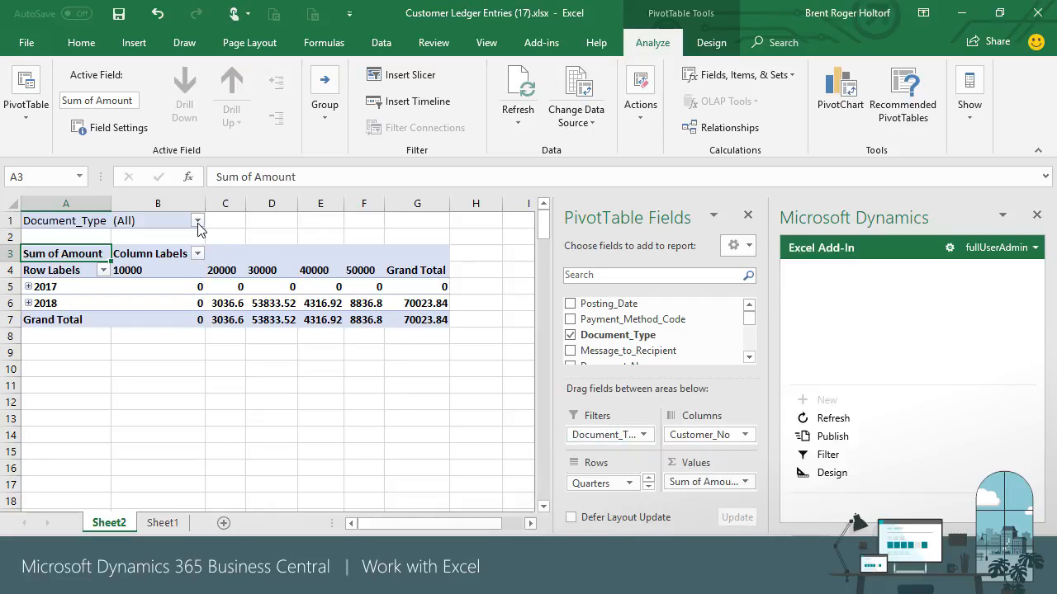
left_click(198, 221)
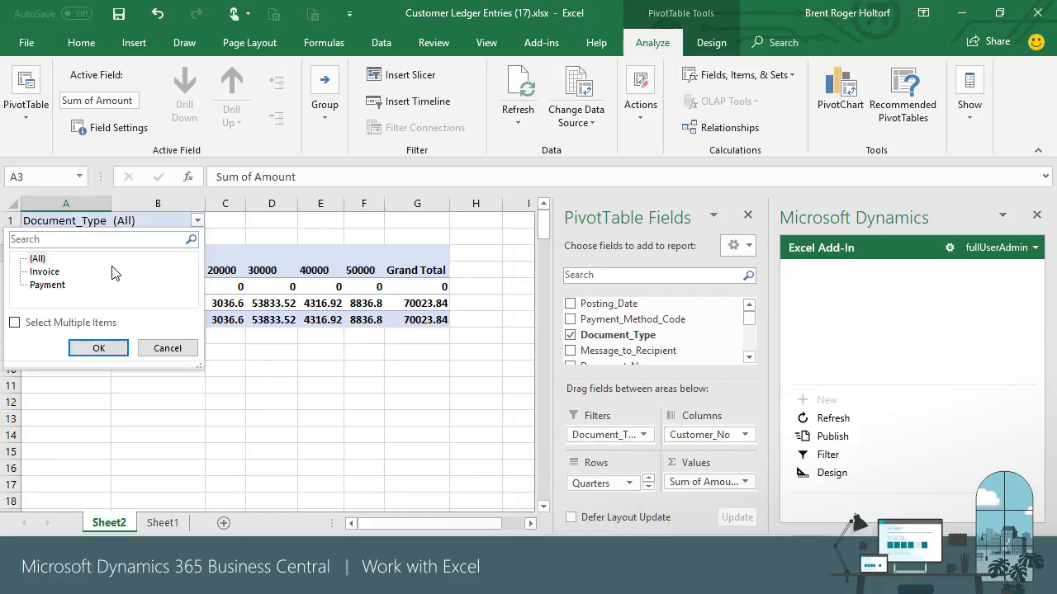
left_click(51, 270)
left_click(92, 348)
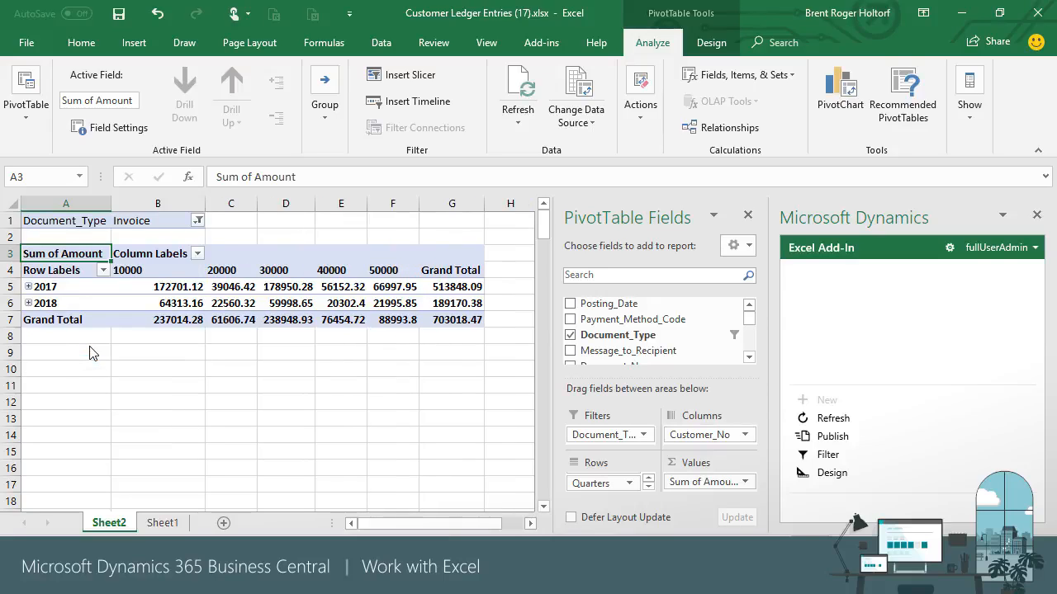
Step: Set the number format of the Sum of Amount value field to Currency
left_click(743, 483)
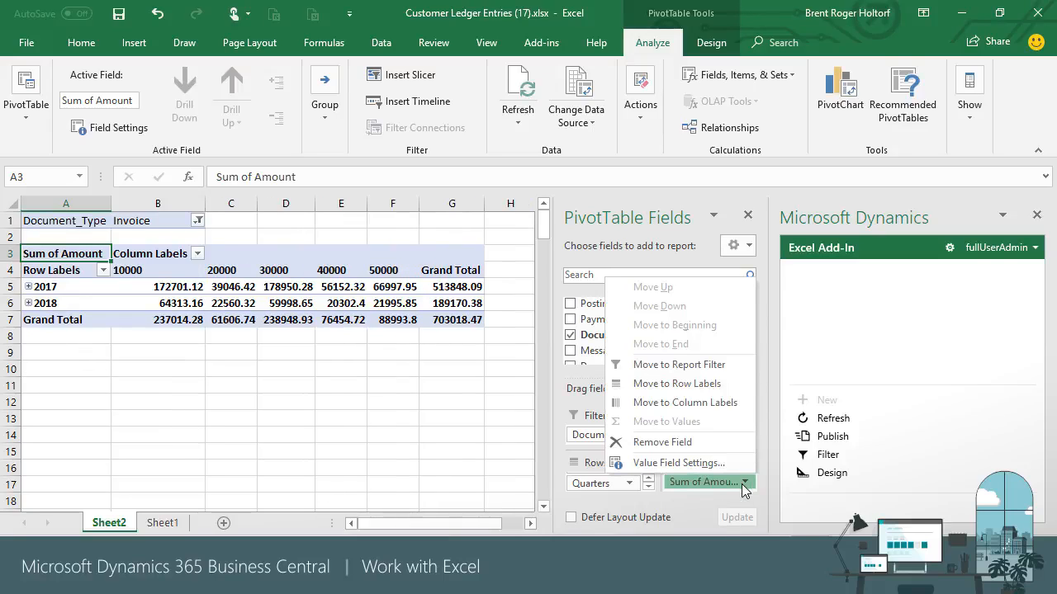
left_click(715, 463)
left_click(718, 522)
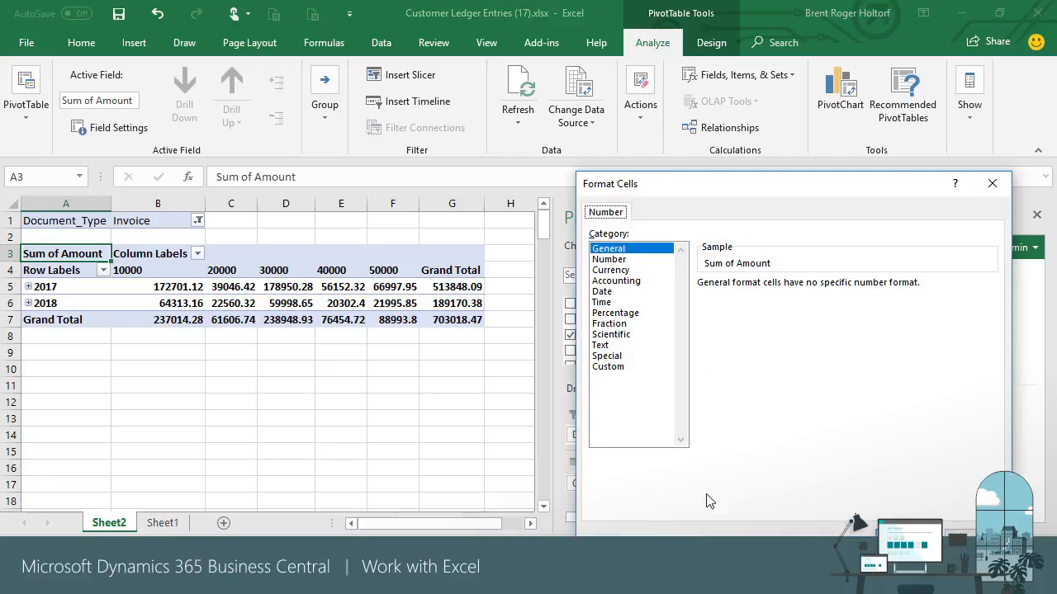
left_click(611, 270)
left_click(902, 537)
left_click(853, 530)
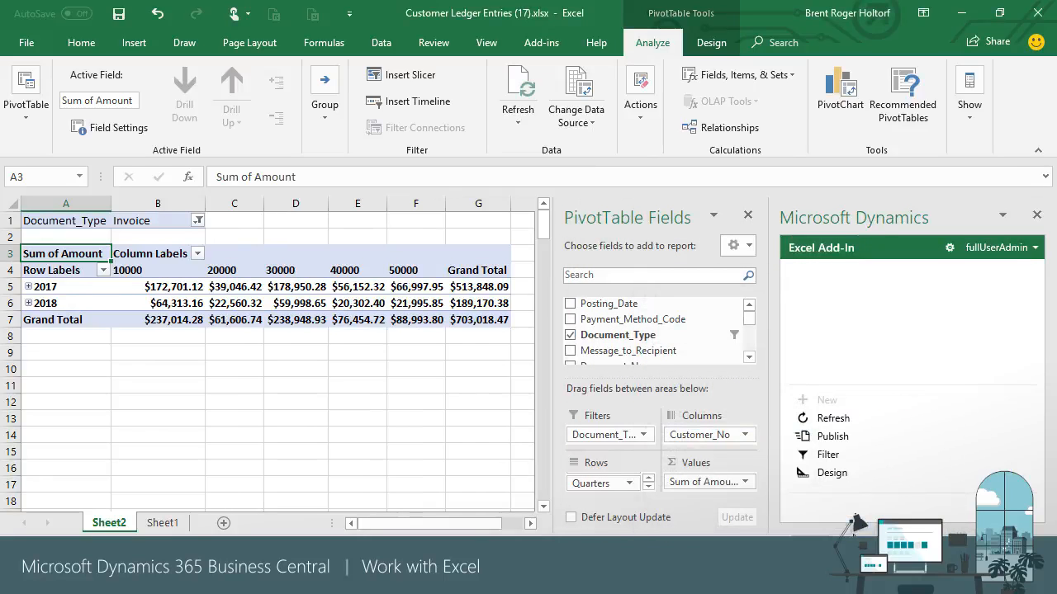
Step: Expand the 2017 and 2018 rows of the PivotTable to their quarters
left_click(28, 286)
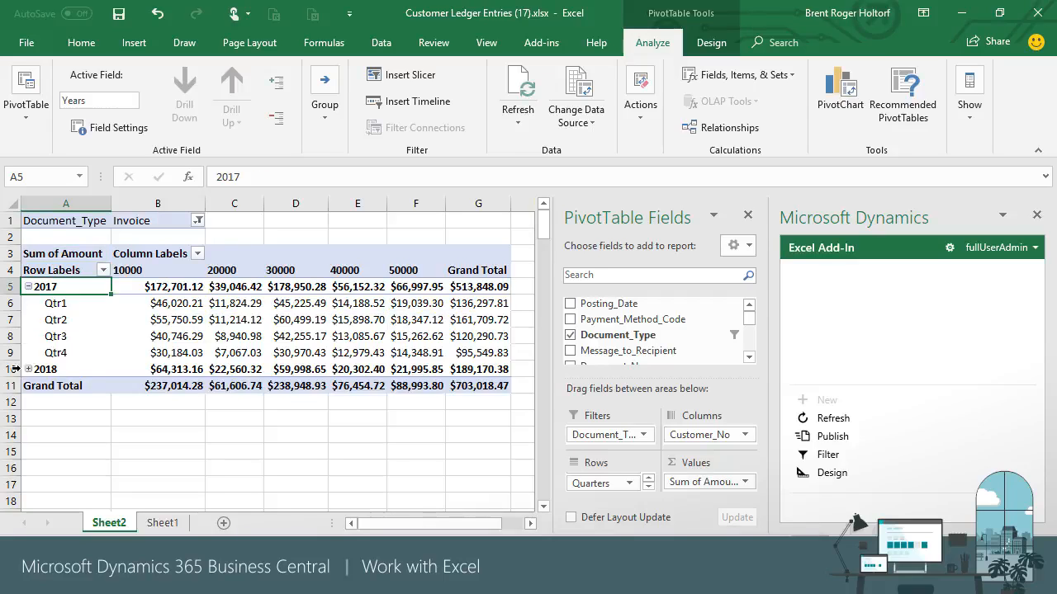
left_click(28, 370)
Step: Insert a line PivotChart with markers from the PivotTable and move it down over the sheet, clear of the header rows
left_click(130, 45)
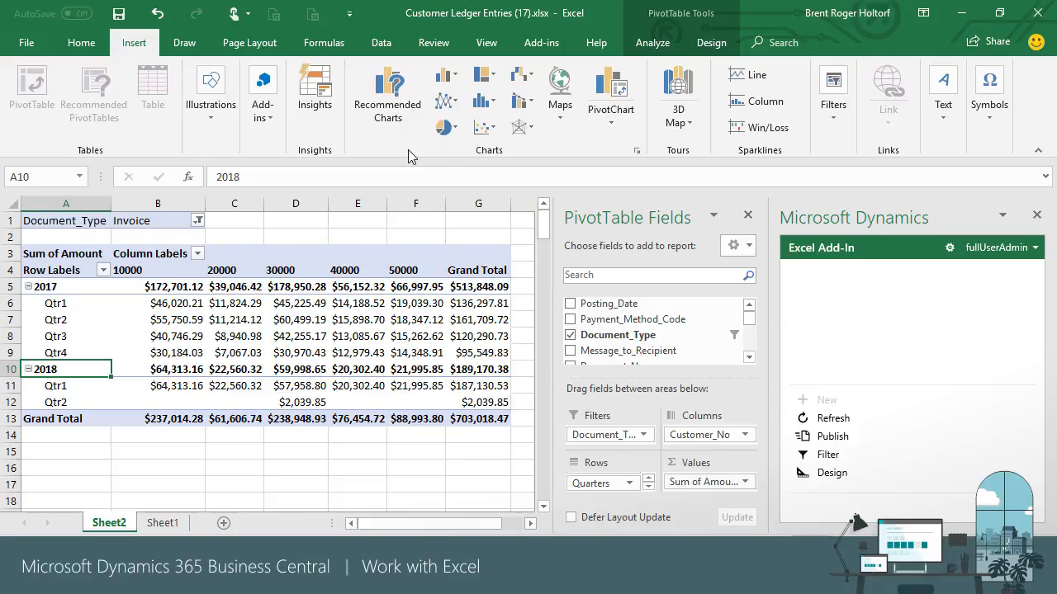
left_click(611, 116)
left_click(629, 150)
left_click(329, 159)
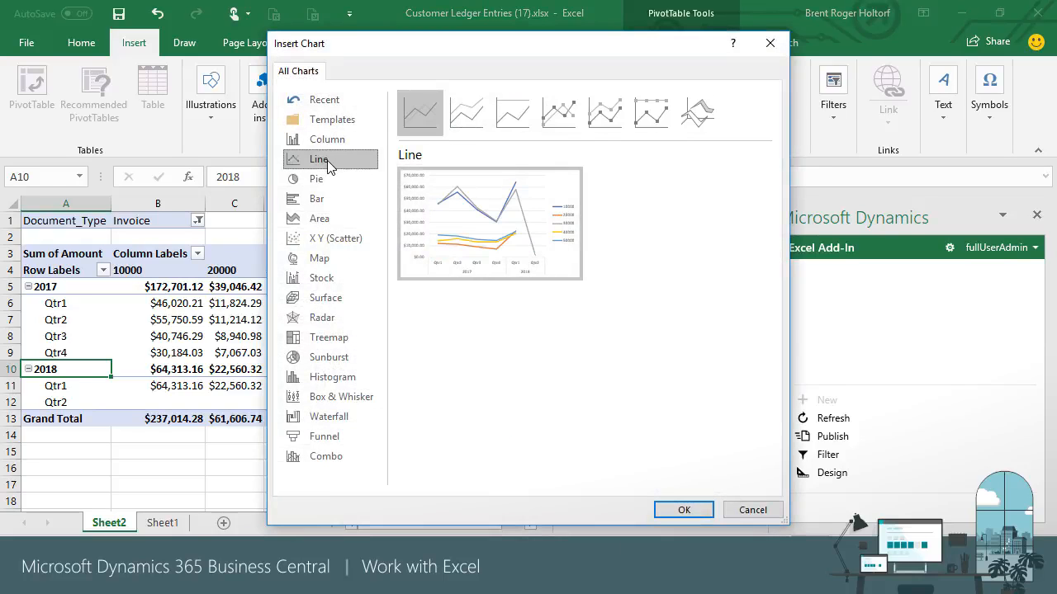
left_click(559, 115)
left_click(683, 509)
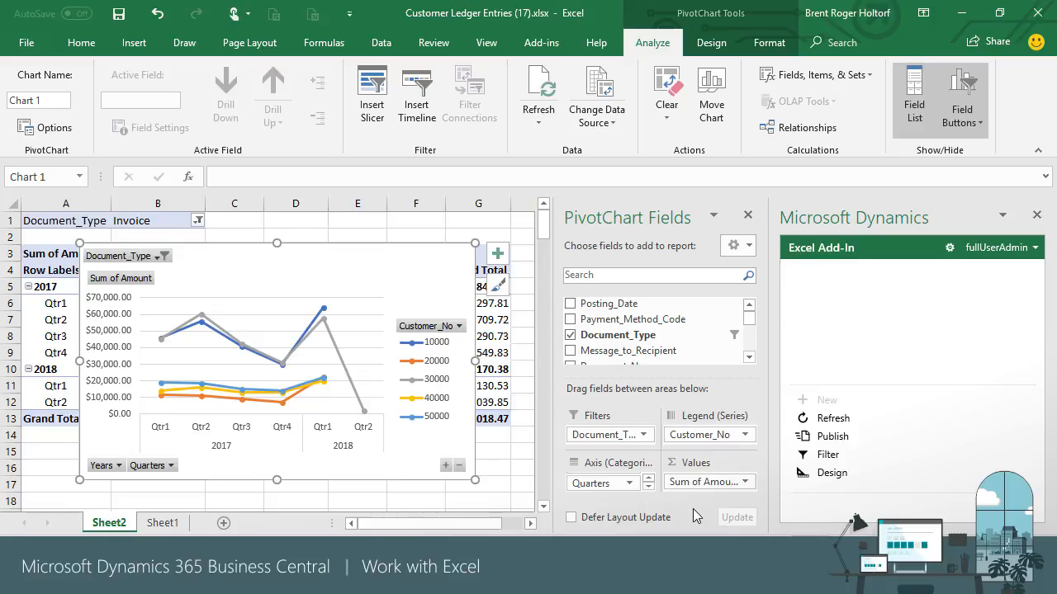
left_click_drag(350, 268, 395, 312)
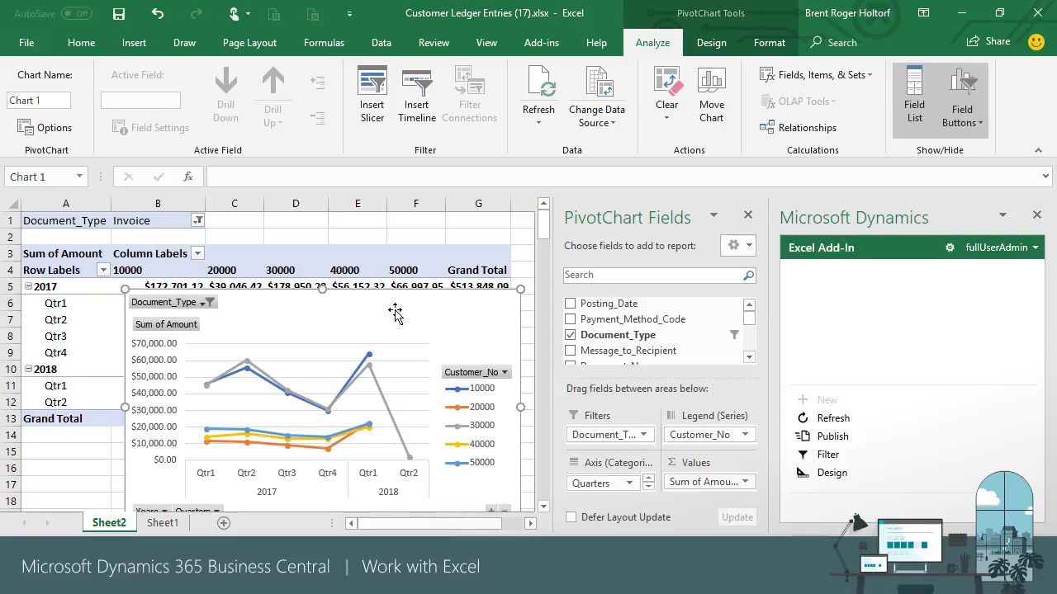
Step: Switch back to Business Central, close the Customer Ledger Entries page and open the Customers list
left_click(962, 14)
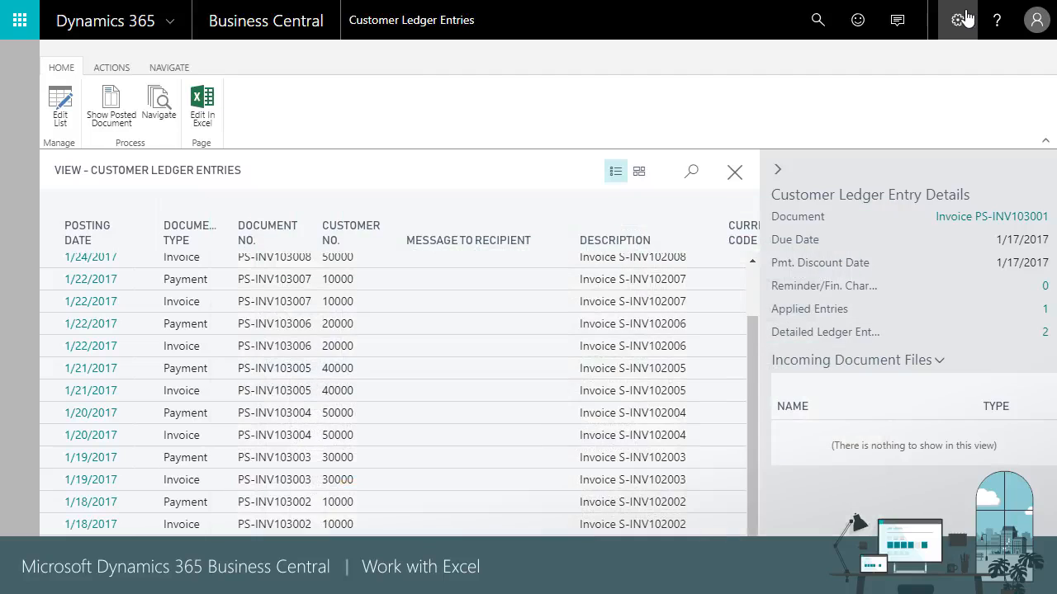
left_click(735, 173)
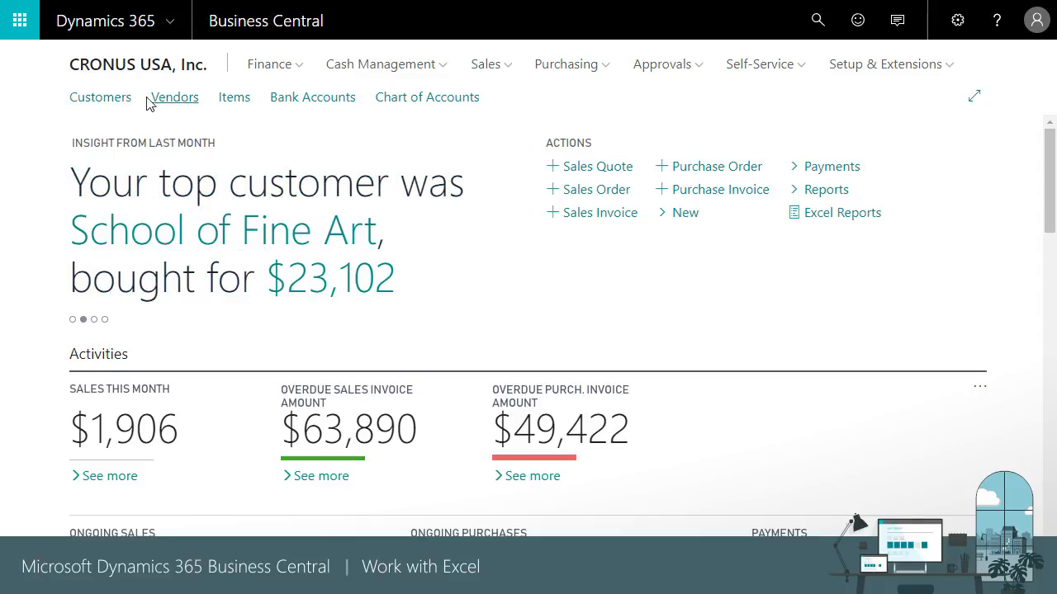
left_click(122, 99)
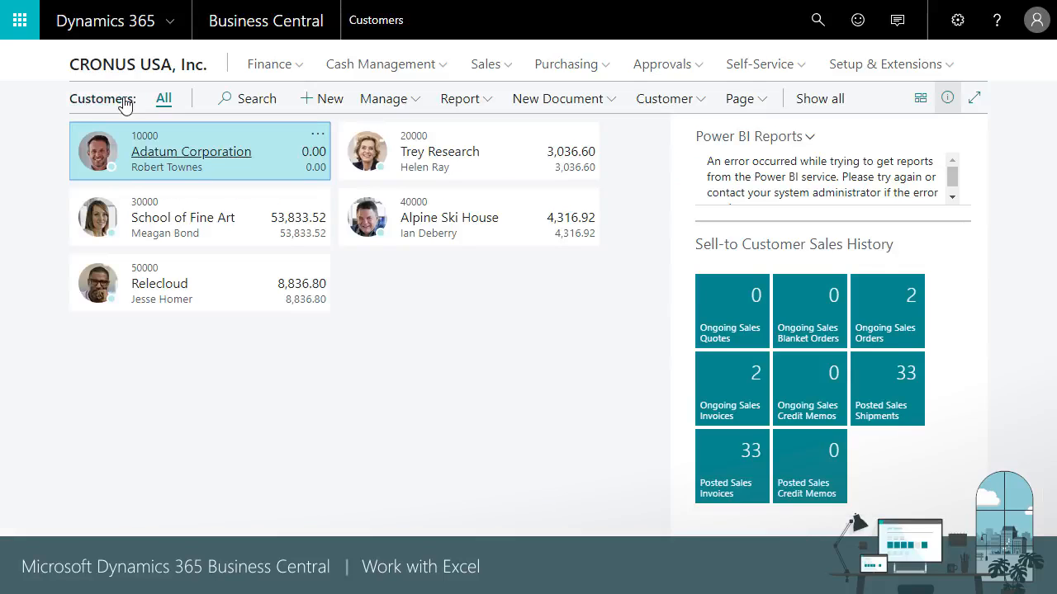
Step: View the customer card of School of Fine Art and return to the Customers list
left_click(241, 244)
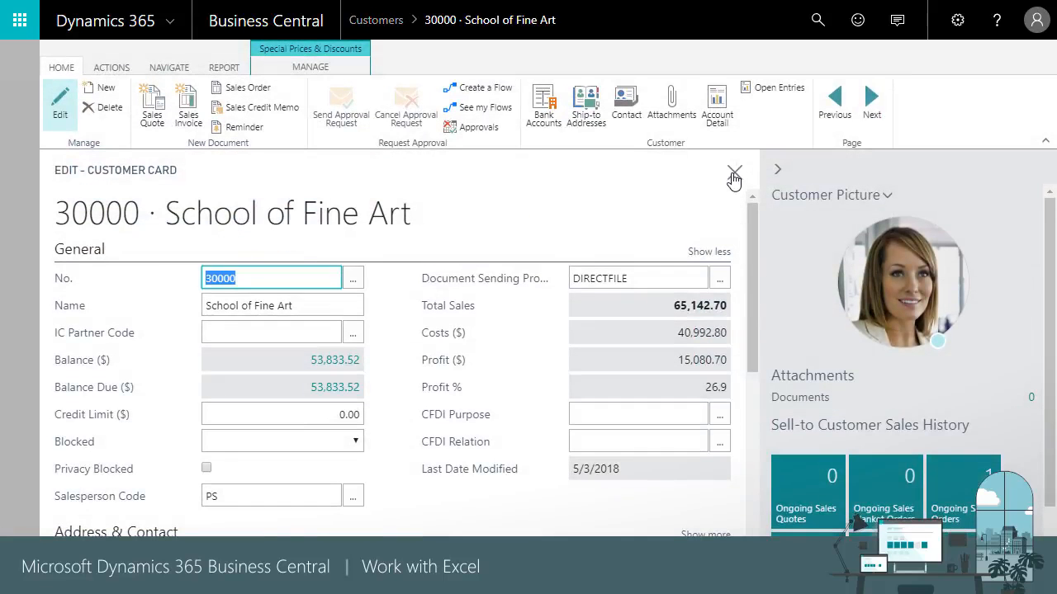
left_click(731, 171)
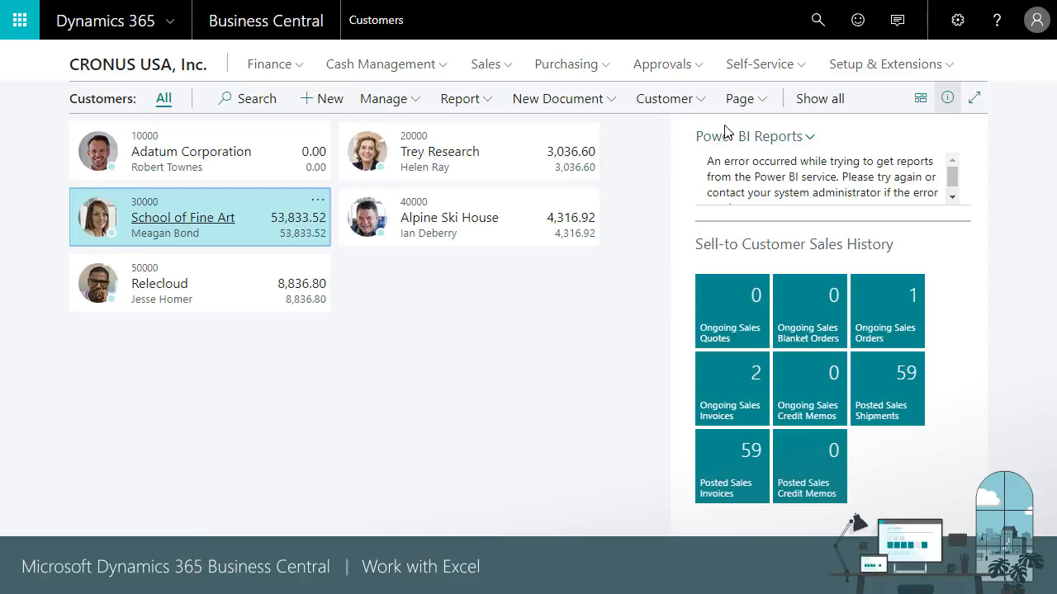
Step: Load the Customers list into Excel and enable editing of the workbook
left_click(761, 103)
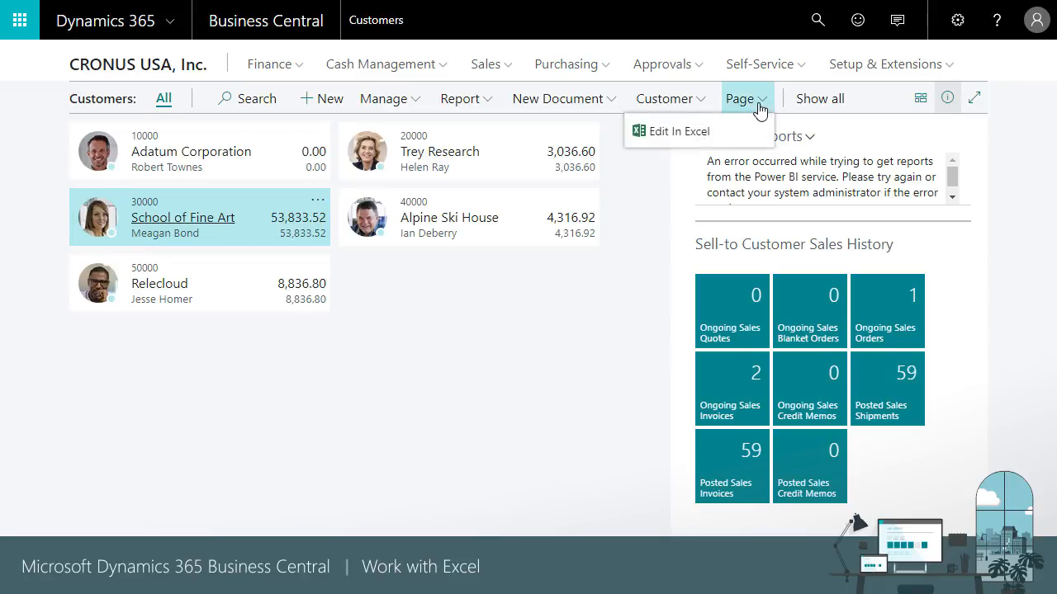
left_click(711, 131)
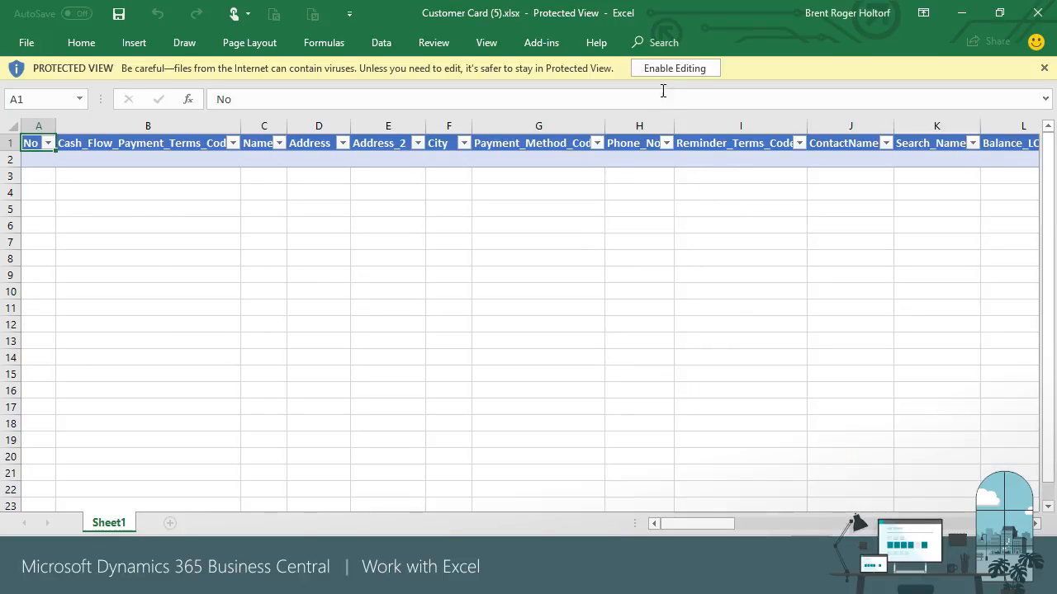
left_click(665, 69)
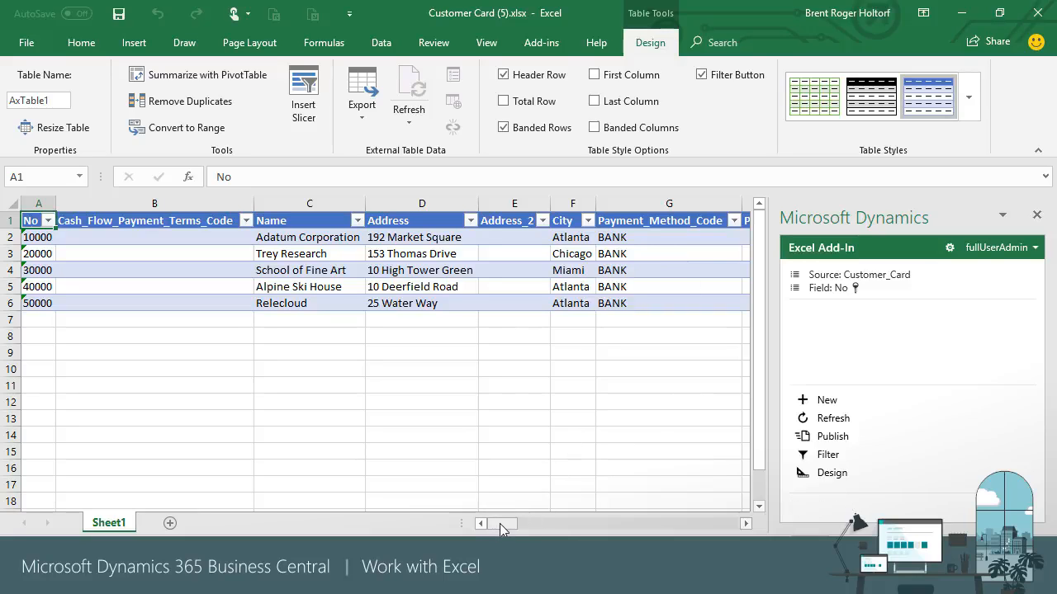
Step: Clear the Document_Sending_Profile values of all five customers, cells O2 to O6, and publish the changes to Business Central
left_click_drag(500, 523, 551, 523)
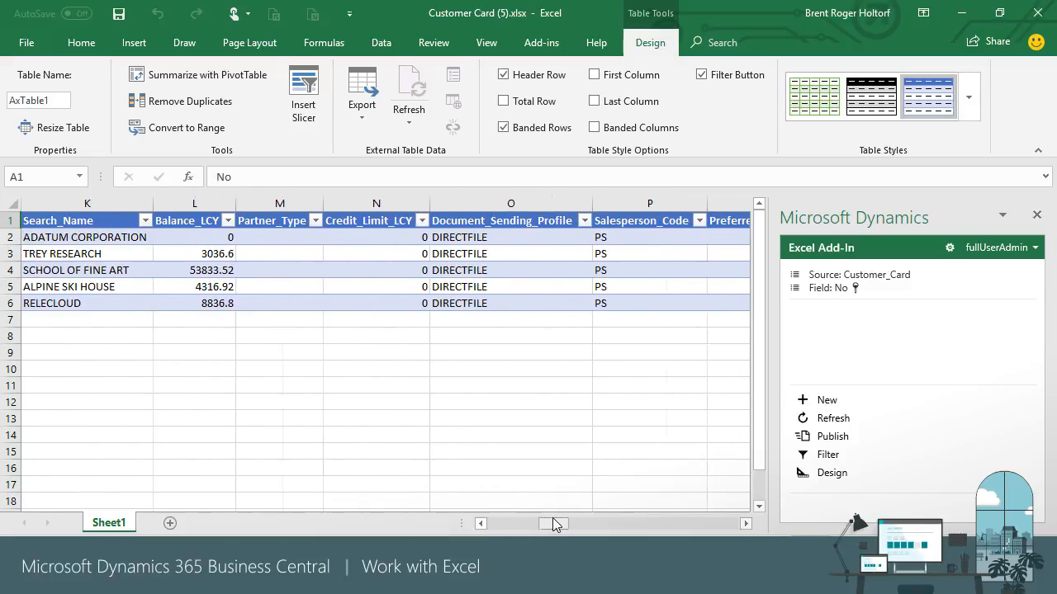
left_click(502, 236)
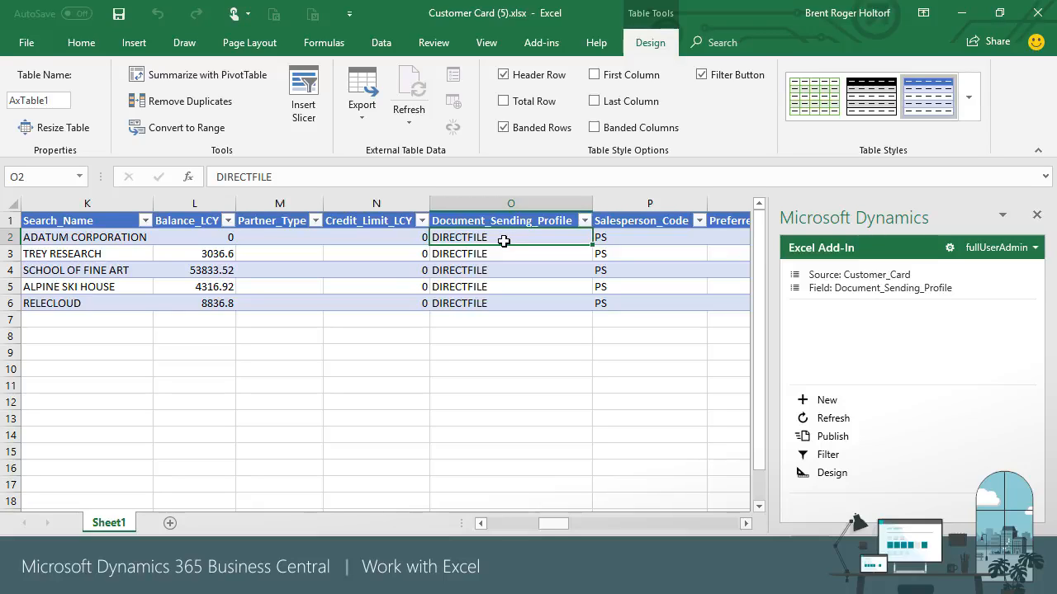
key("shift+Down")
key("shift+Down")
key("shift+Down")
key("shift+Down")
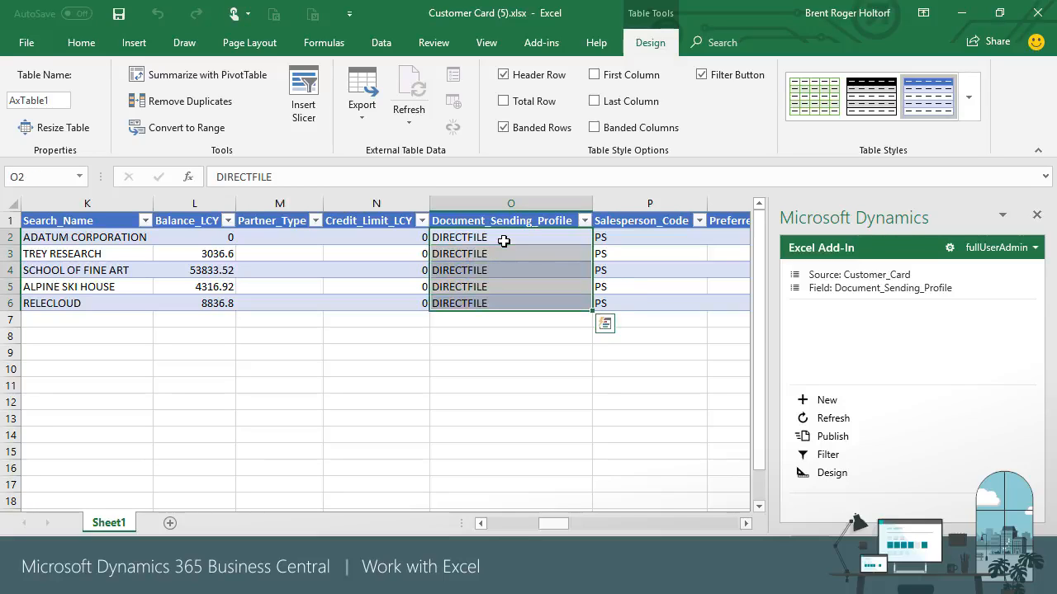
key("Delete")
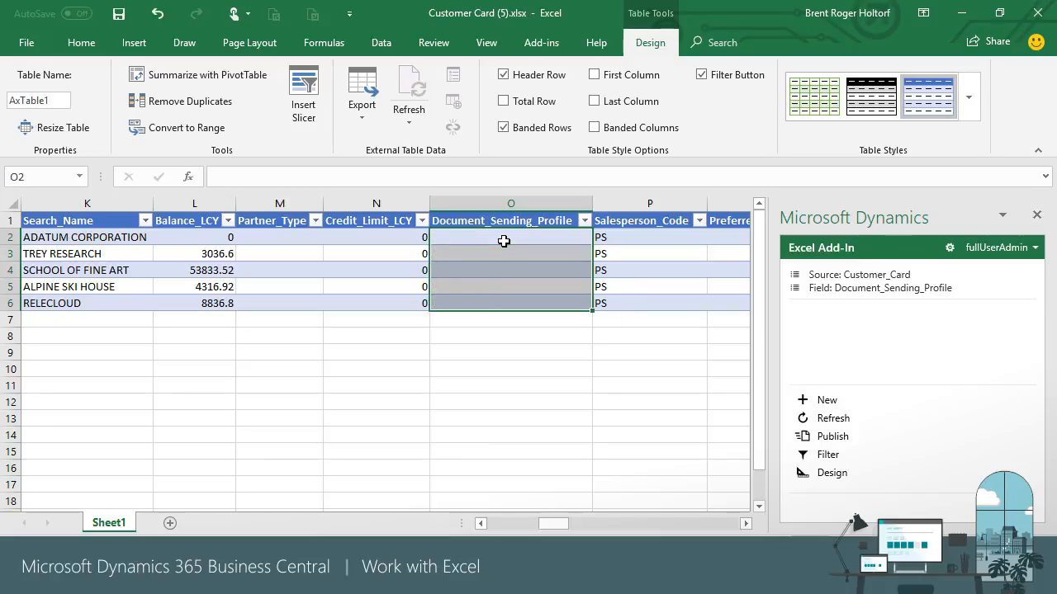
left_click(840, 438)
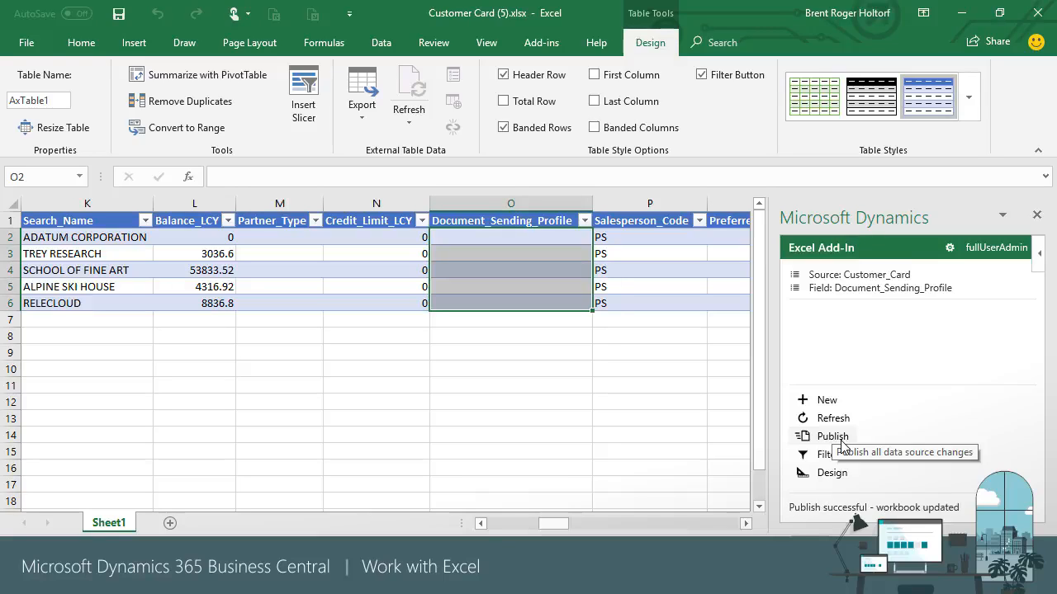
Step: Close the Customer Card (5).xlsx and Customer Ledger Entries (17).xlsx workbooks without saving and return to Business Central
left_click(1039, 12)
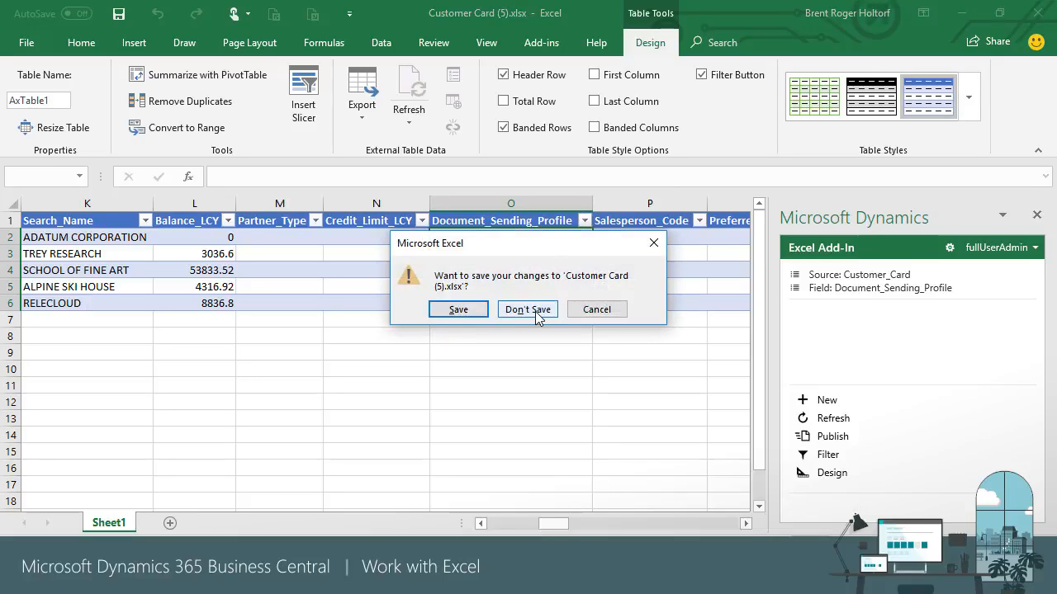
left_click(529, 310)
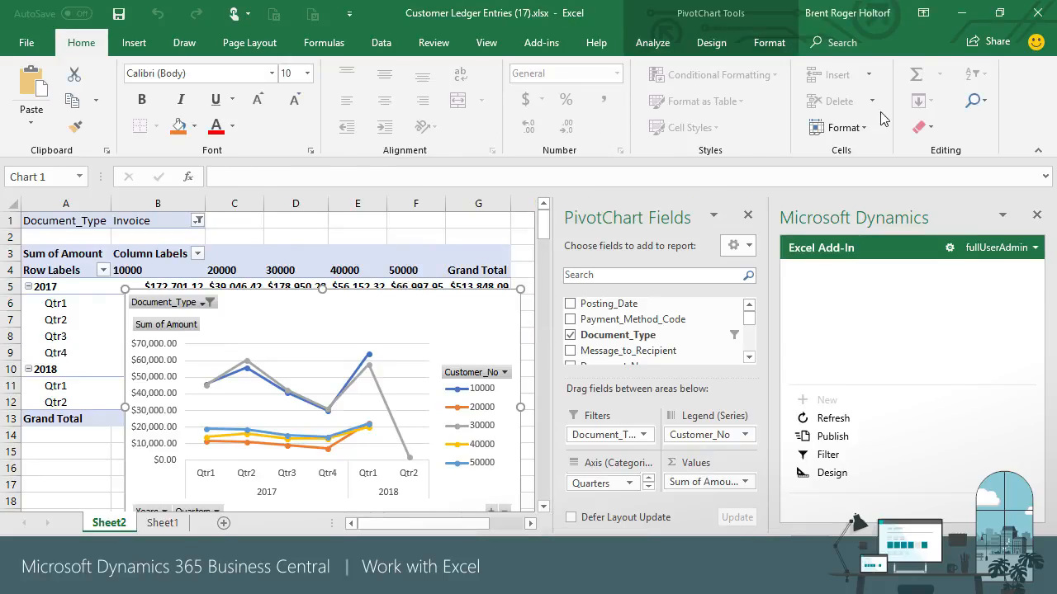
left_click(1039, 15)
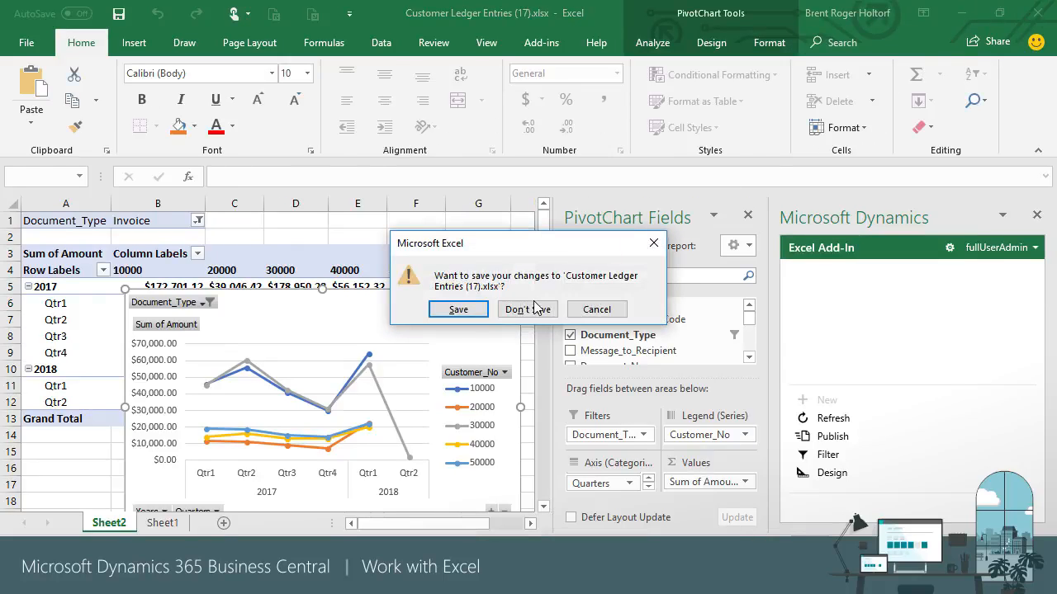
left_click(529, 310)
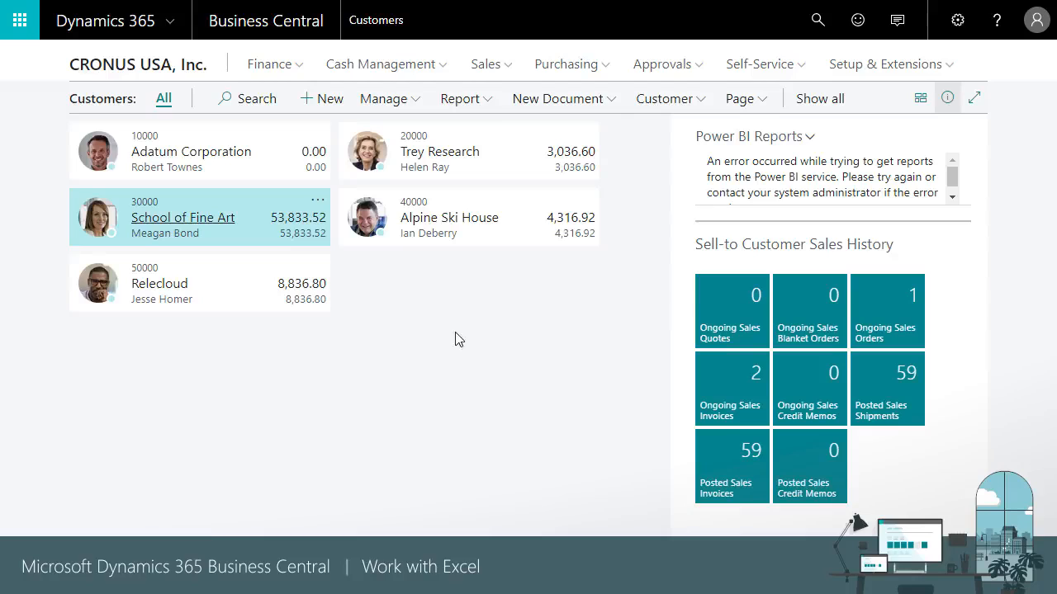